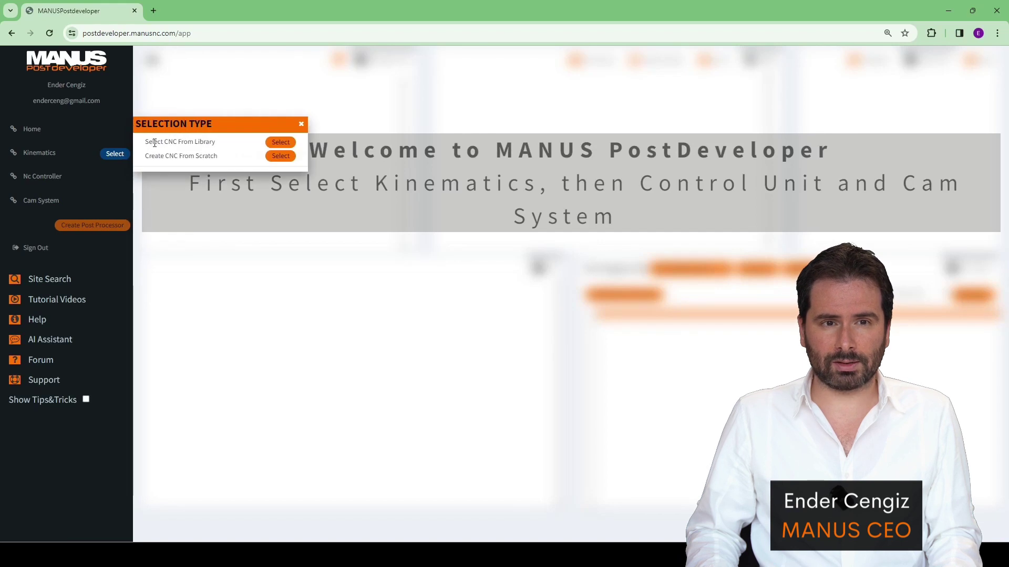
Step: Pick the DMG MORI DMU 50 machine from the CNC library
{"action": "left_click", "coordinate": [279, 145]}
{"action": "scroll", "coordinate": [387, 281], "scroll_direction": "down", "scroll_amount": 2}
{"action": "scroll", "coordinate": [387, 282], "scroll_direction": "down", "scroll_amount": 3}
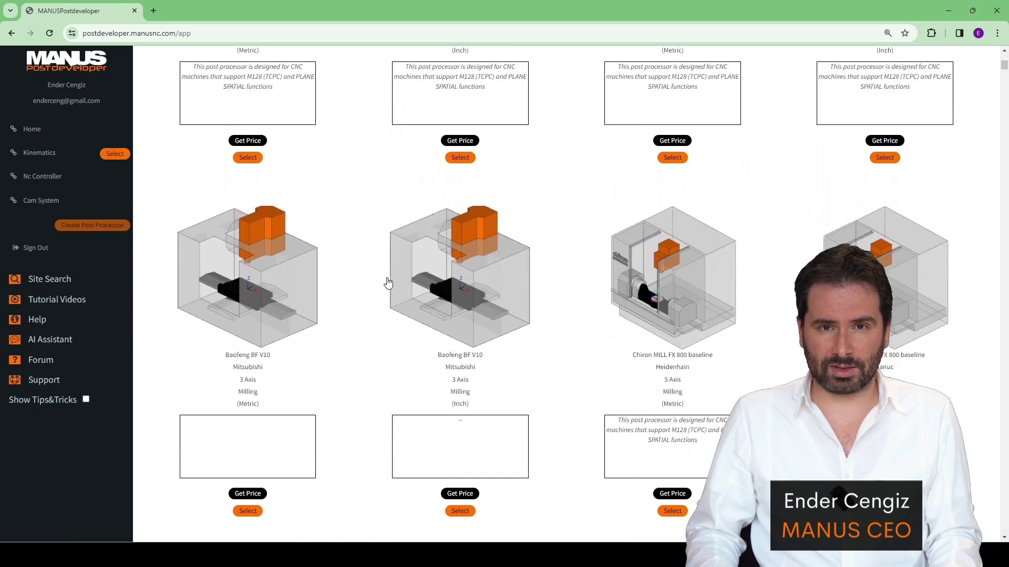
{"action": "scroll", "coordinate": [387, 282], "scroll_direction": "down", "scroll_amount": 3}
{"action": "scroll", "coordinate": [387, 283], "scroll_direction": "down", "scroll_amount": 3}
{"action": "scroll", "coordinate": [387, 283], "scroll_direction": "down", "scroll_amount": 3}
{"action": "scroll", "coordinate": [387, 282], "scroll_direction": "down", "scroll_amount": 3}
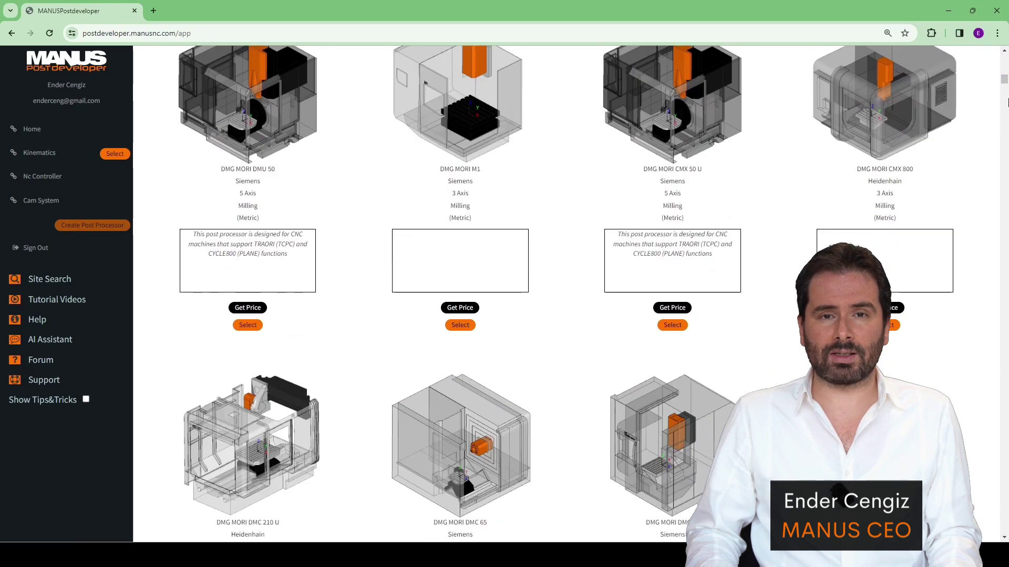
{"action": "scroll", "coordinate": [1006, 74], "scroll_direction": "up", "scroll_amount": 5}
{"action": "scroll", "coordinate": [1006, 73], "scroll_direction": "up", "scroll_amount": 3}
{"action": "left_click", "coordinate": [338, 80]}
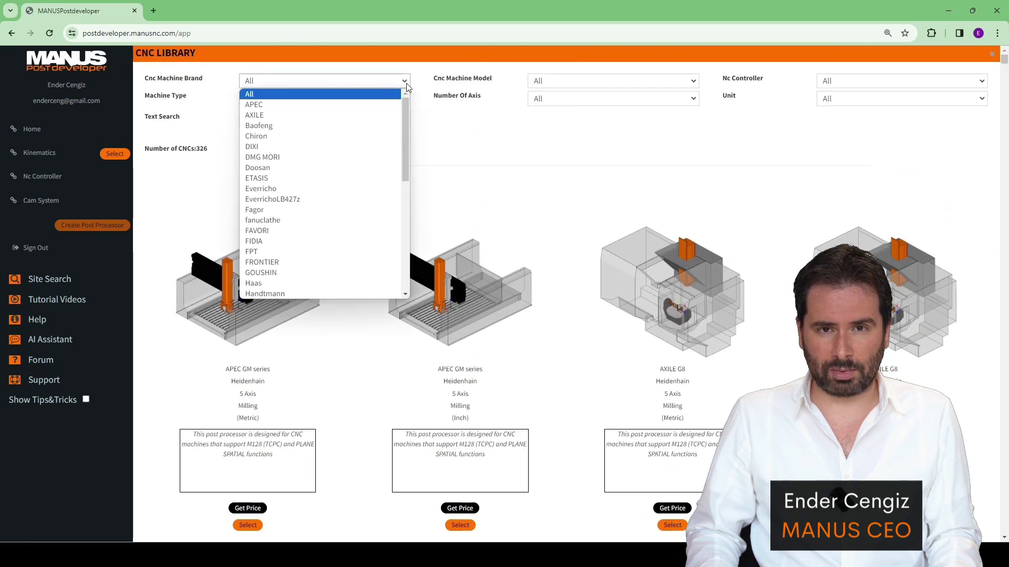
{"action": "left_click", "coordinate": [339, 145]}
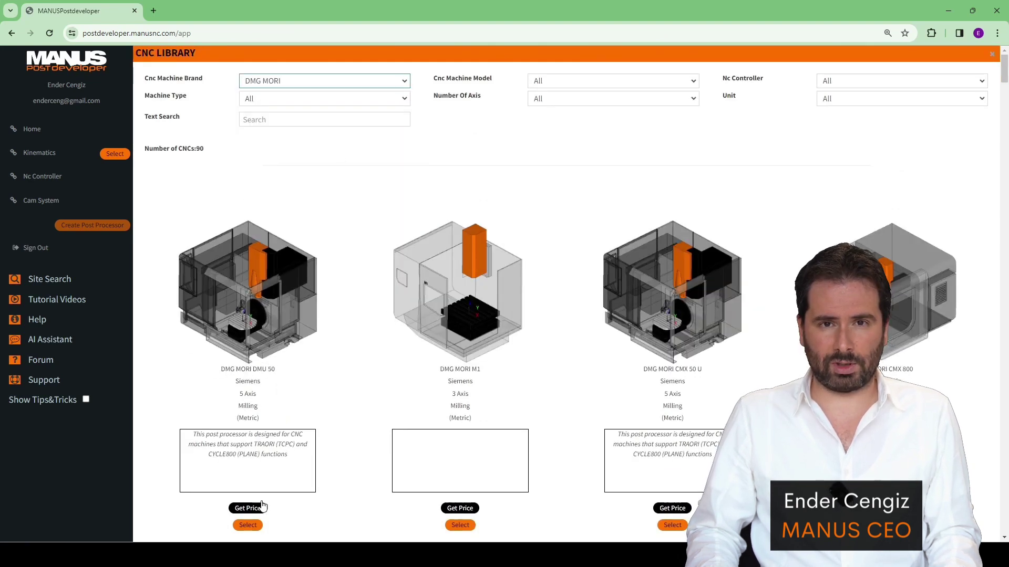
{"action": "left_click", "coordinate": [249, 525]}
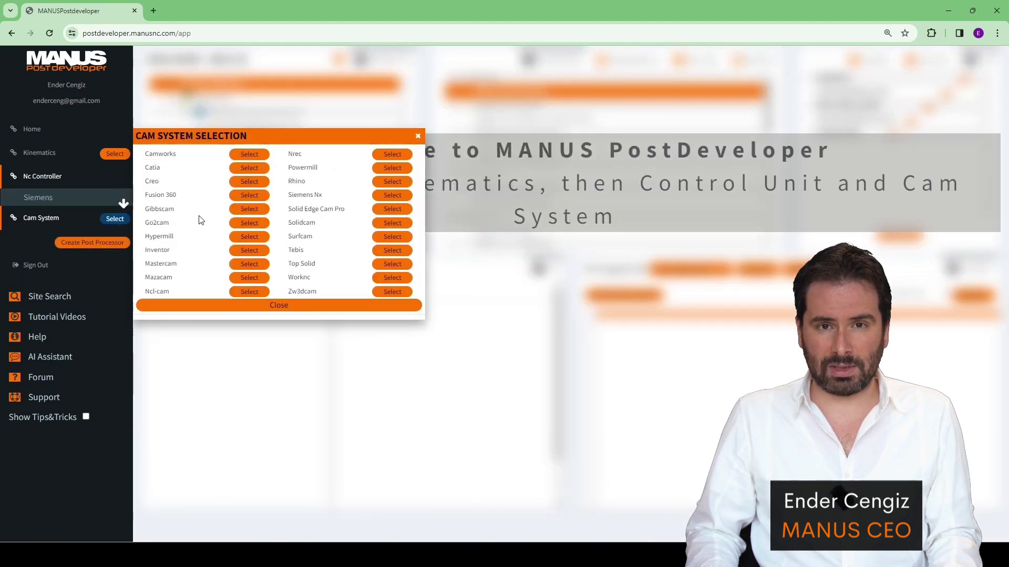
Step: Choose Powermill, Fusion 360, Mastercam and Siemens NX as the CAM systems
{"action": "left_click", "coordinate": [387, 170]}
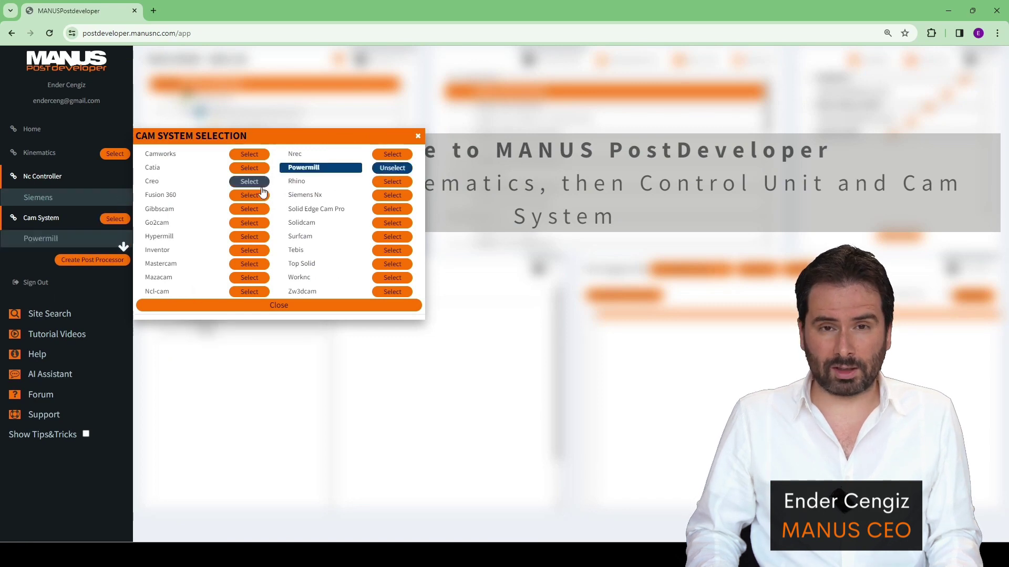
{"action": "left_click", "coordinate": [250, 196]}
{"action": "left_click", "coordinate": [249, 264]}
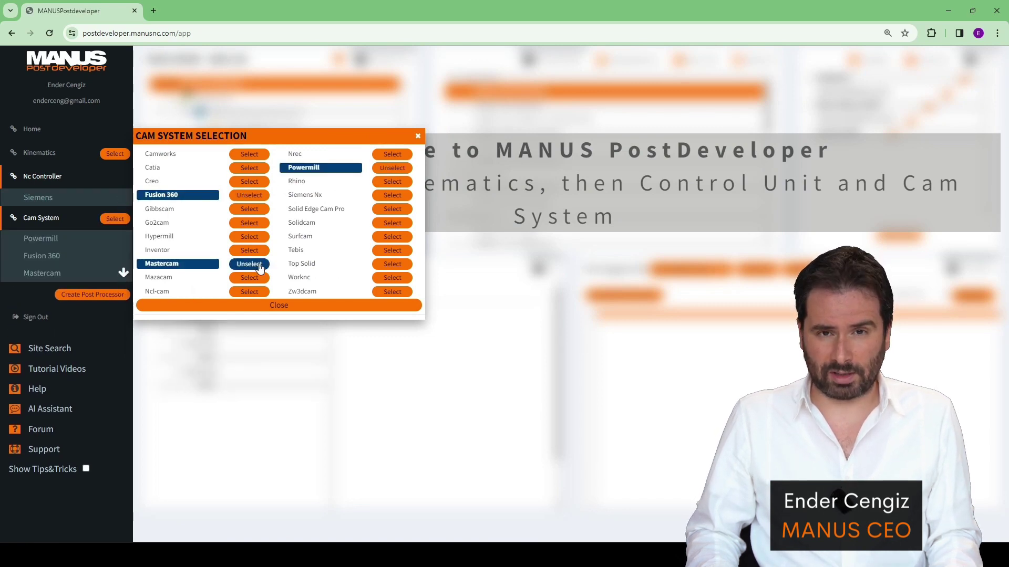
{"action": "left_click", "coordinate": [386, 197]}
{"action": "left_click", "coordinate": [326, 305]}
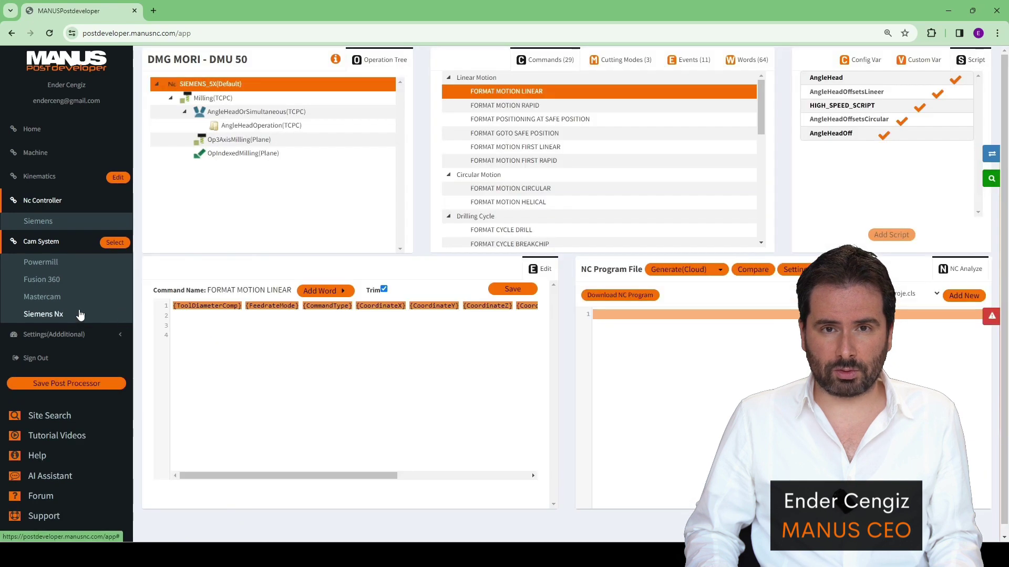
Step: Generate the NC program, trace line 14 to FORMAT MOTION CIRCULAR, and edit its FeedrateMode word
{"action": "left_click", "coordinate": [268, 98]}
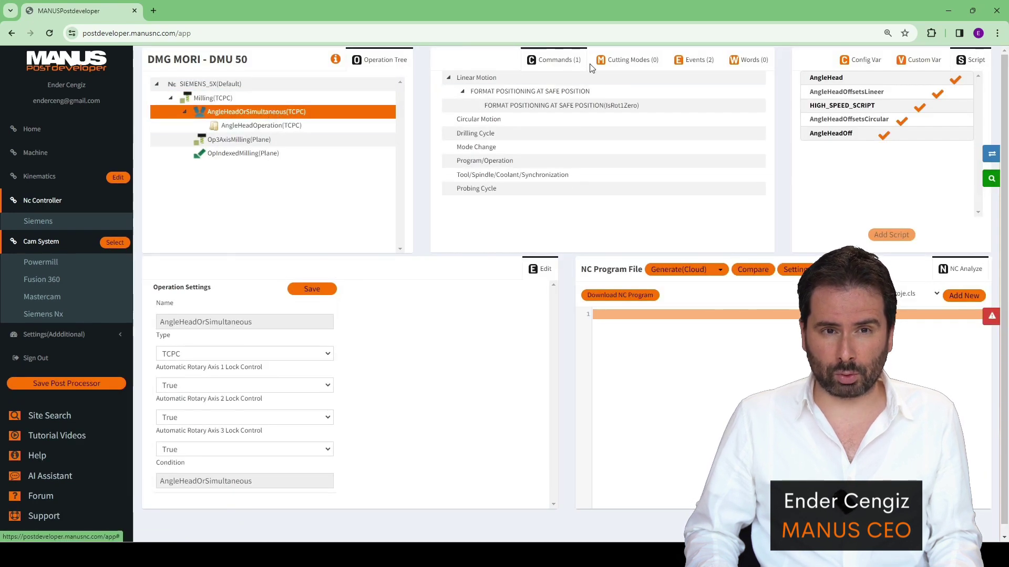
{"action": "left_click", "coordinate": [692, 272]}
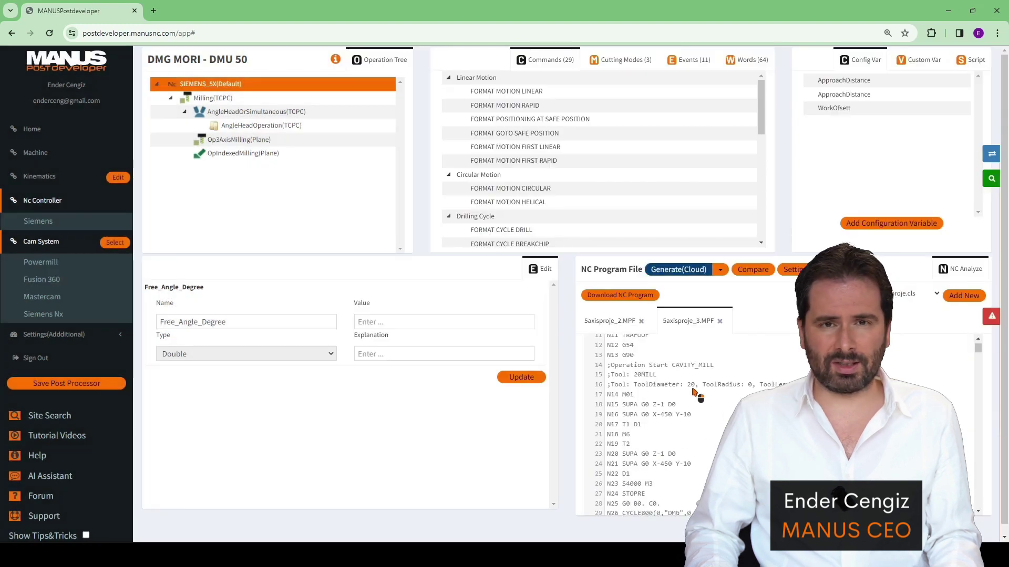
{"action": "right_click", "coordinate": [688, 367]}
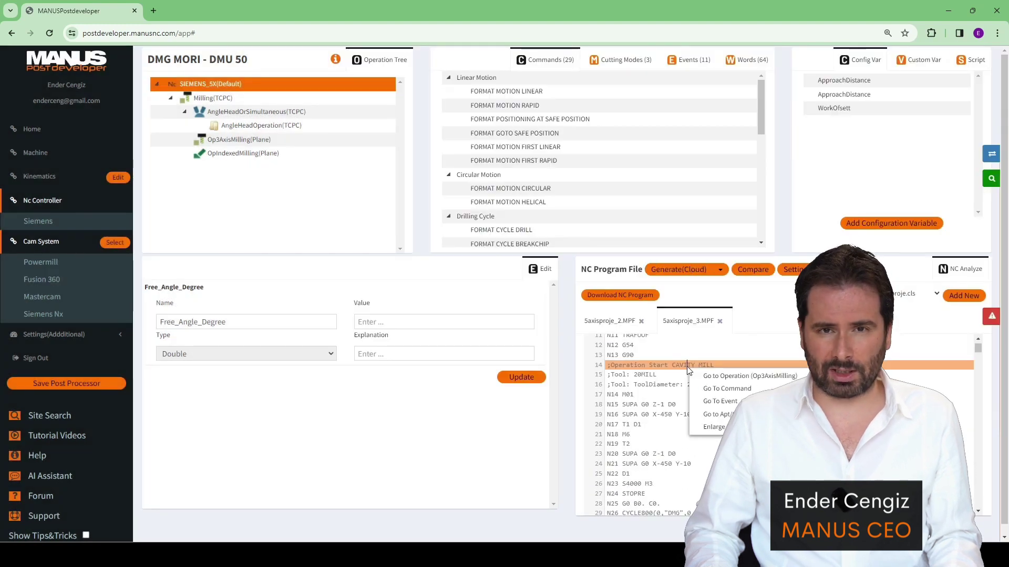
{"action": "left_click", "coordinate": [719, 389]}
{"action": "scroll", "coordinate": [710, 378], "scroll_direction": "down", "scroll_amount": 3}
{"action": "scroll", "coordinate": [707, 374], "scroll_direction": "down", "scroll_amount": 2}
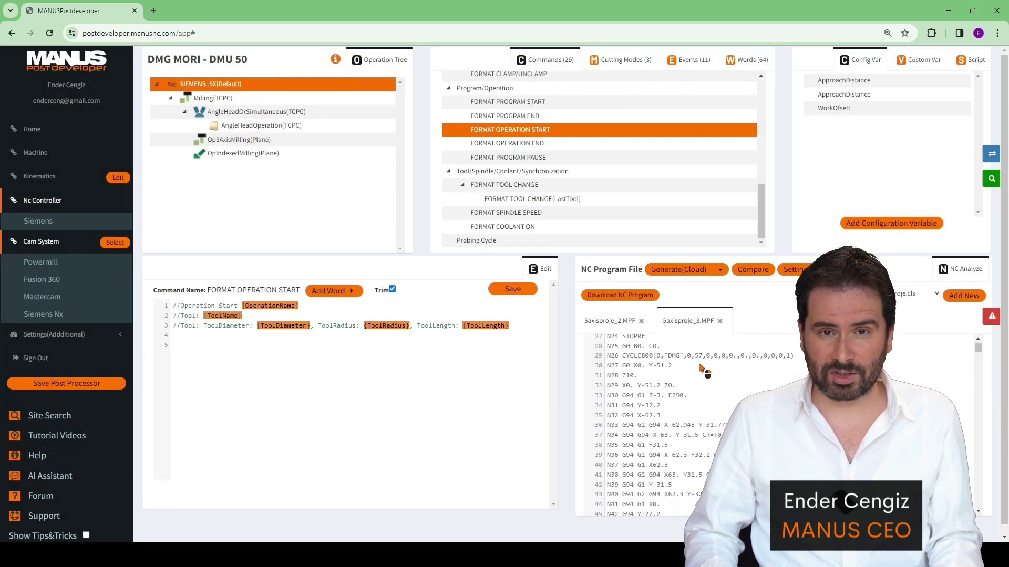
{"action": "left_click", "coordinate": [669, 425]}
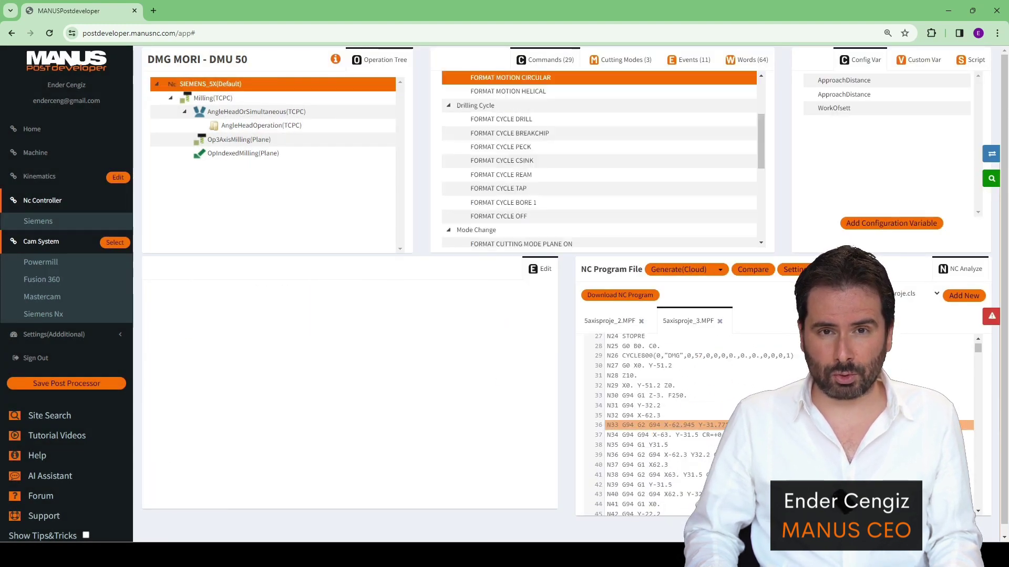
{"action": "double_click", "coordinate": [271, 305]}
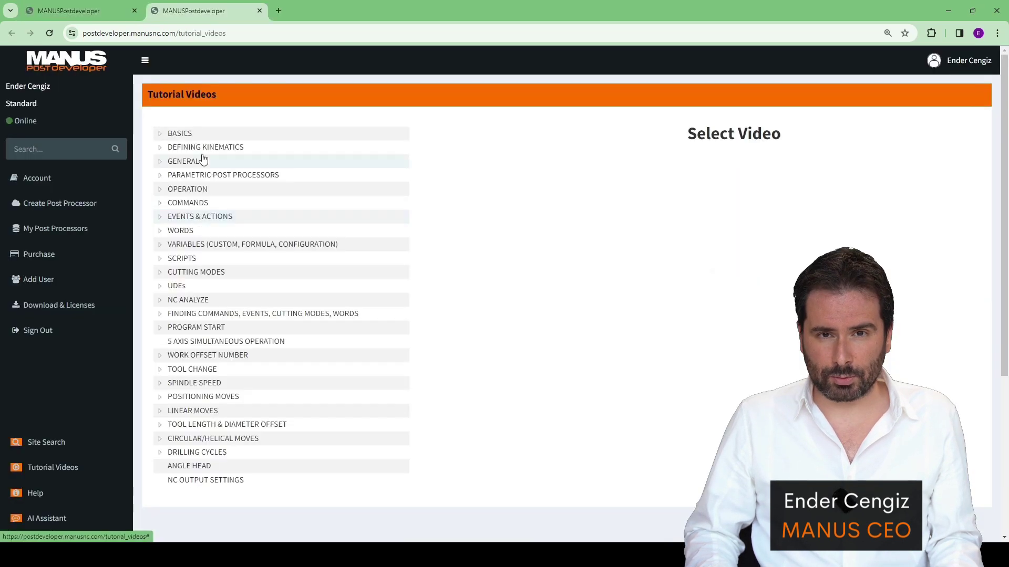
Step: Play and seek through the BASICS 'MANUSpost developer interface' tutorial, then open its quiz
{"action": "left_click", "coordinate": [184, 137]}
{"action": "left_click", "coordinate": [231, 177]}
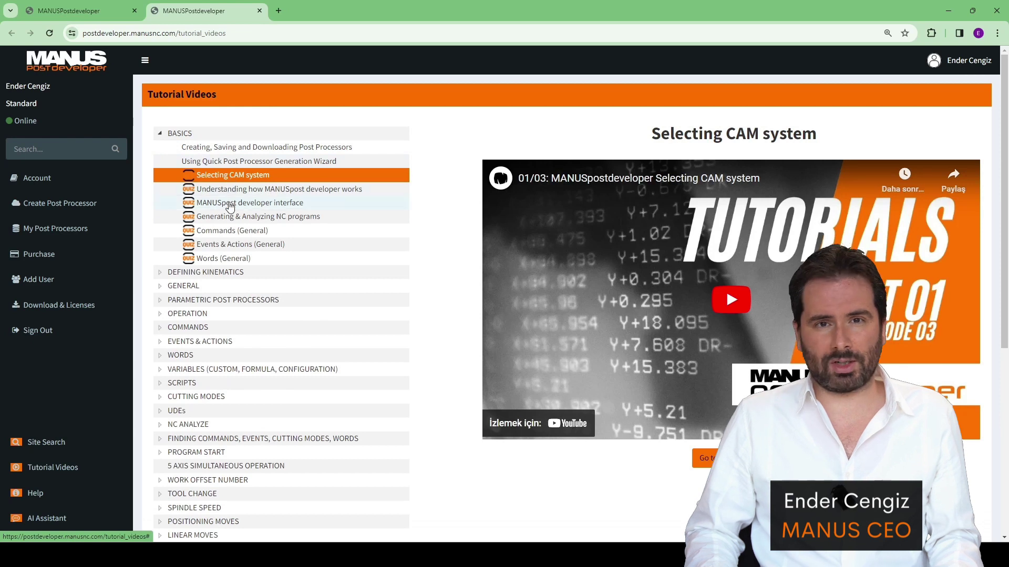
{"action": "left_click", "coordinate": [230, 207]}
{"action": "left_click", "coordinate": [705, 297]}
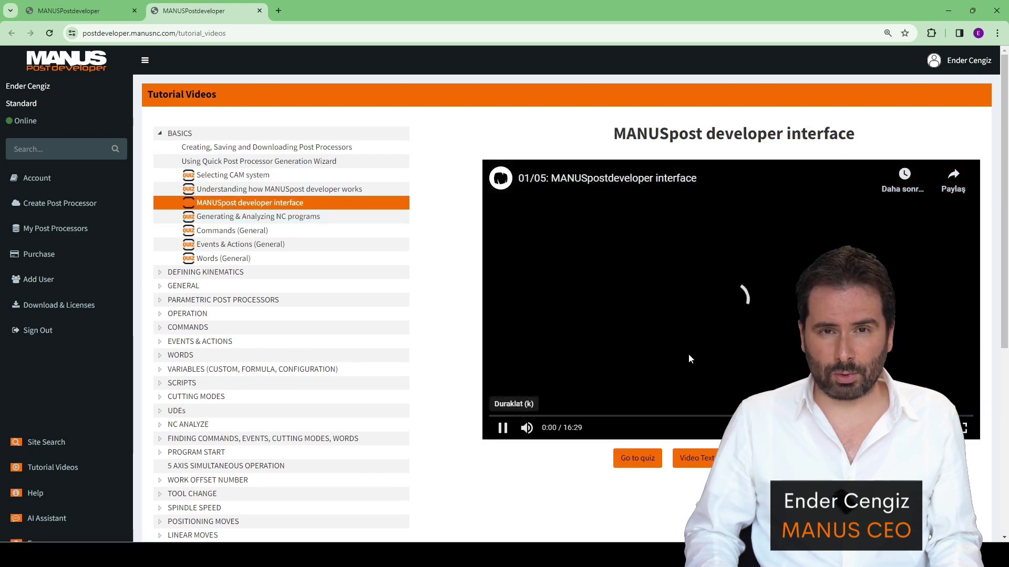
{"action": "left_click", "coordinate": [569, 415]}
{"action": "left_click", "coordinate": [504, 417]}
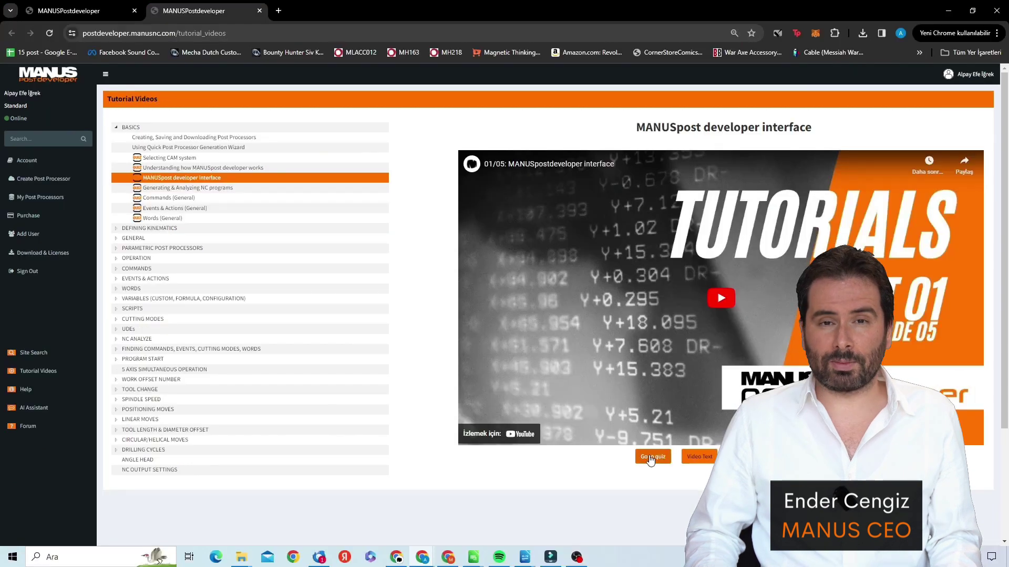
{"action": "left_click", "coordinate": [654, 461]}
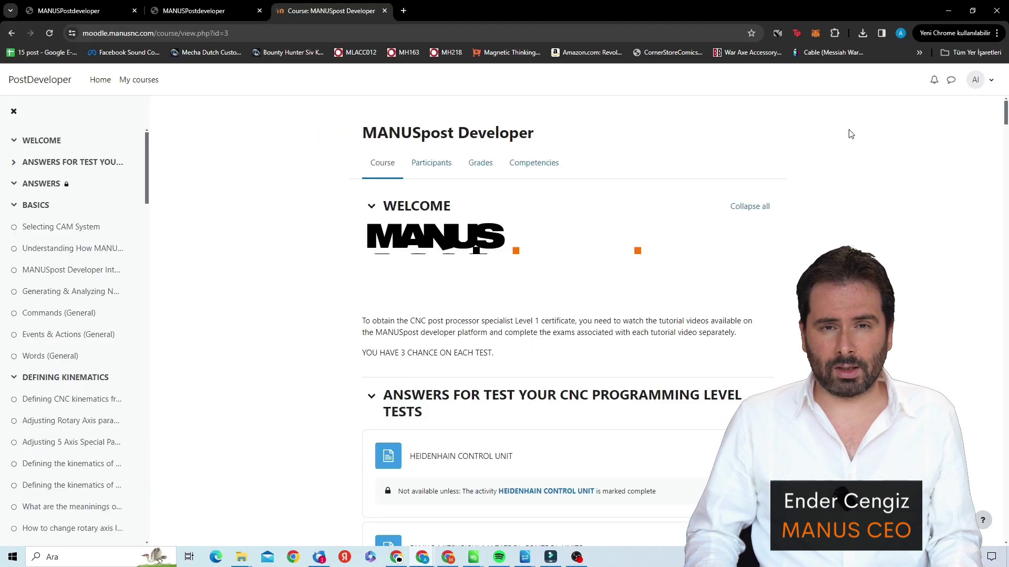
{"action": "scroll", "coordinate": [891, 158], "scroll_direction": "down", "scroll_amount": 2}
{"action": "left_click_drag", "start_coordinate": [1005, 123], "coordinate": [1002, 151]}
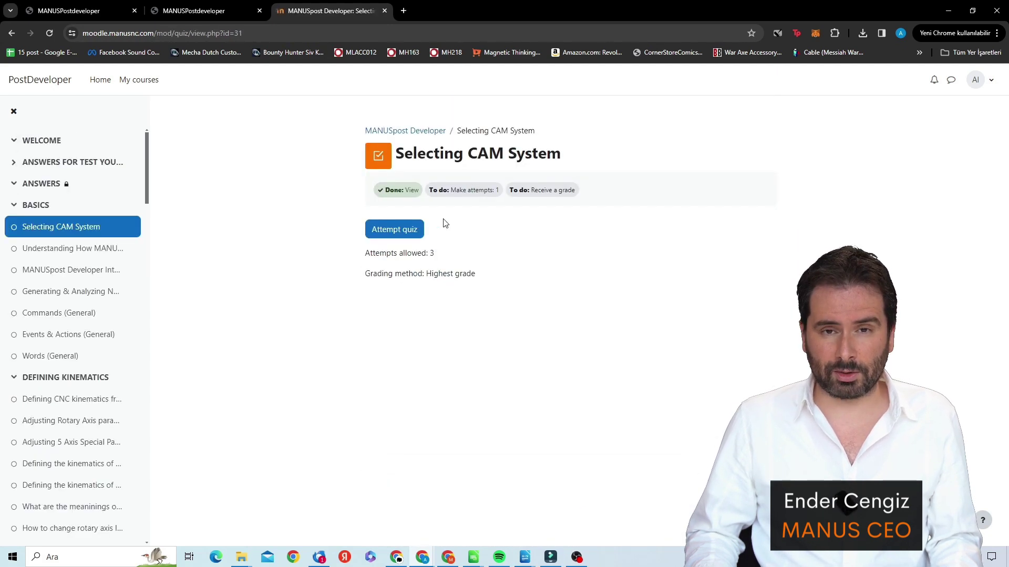
Step: Start the Selecting CAM System, kinematics-from-scratch and TCPC codes quiz attempts
{"action": "left_click", "coordinate": [410, 231]}
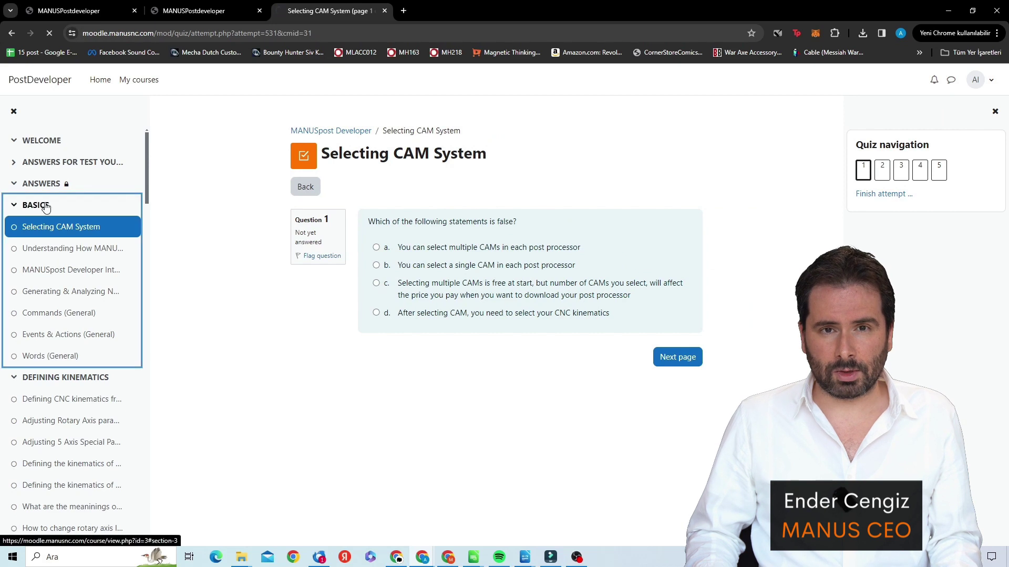
{"action": "left_click", "coordinate": [67, 363]}
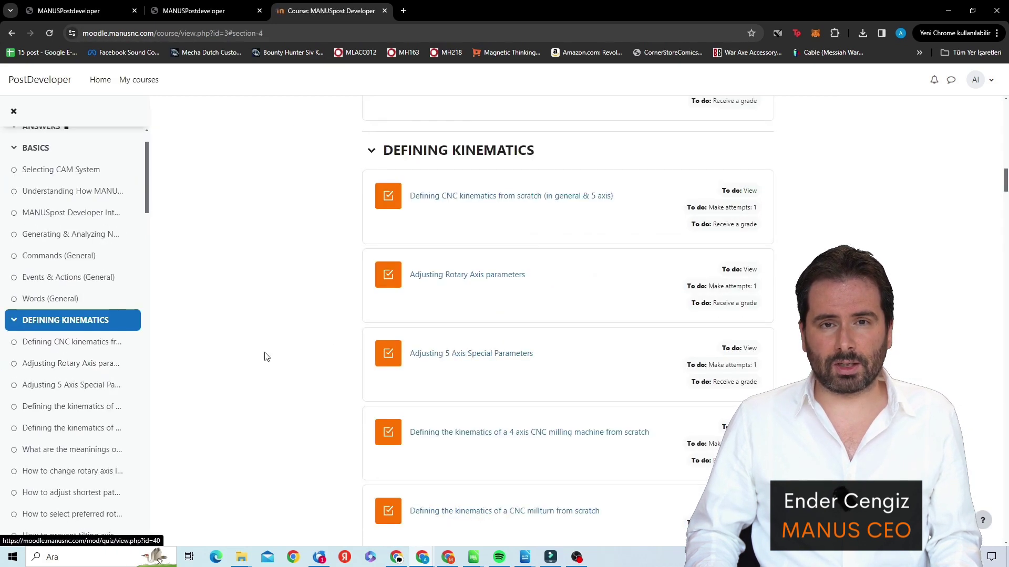
{"action": "left_click", "coordinate": [394, 248]}
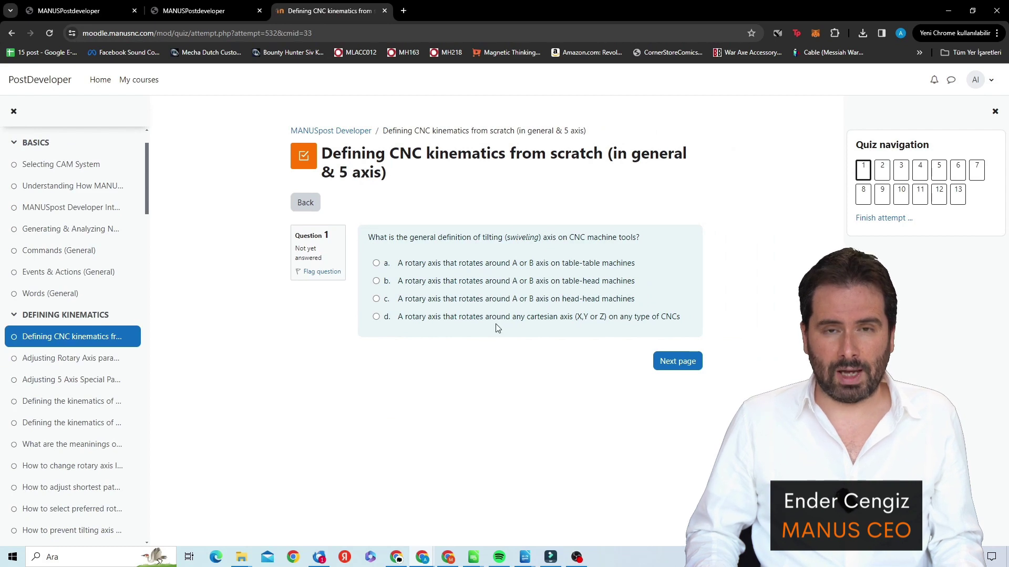
{"action": "left_click_drag", "start_coordinate": [148, 200], "coordinate": [140, 265]}
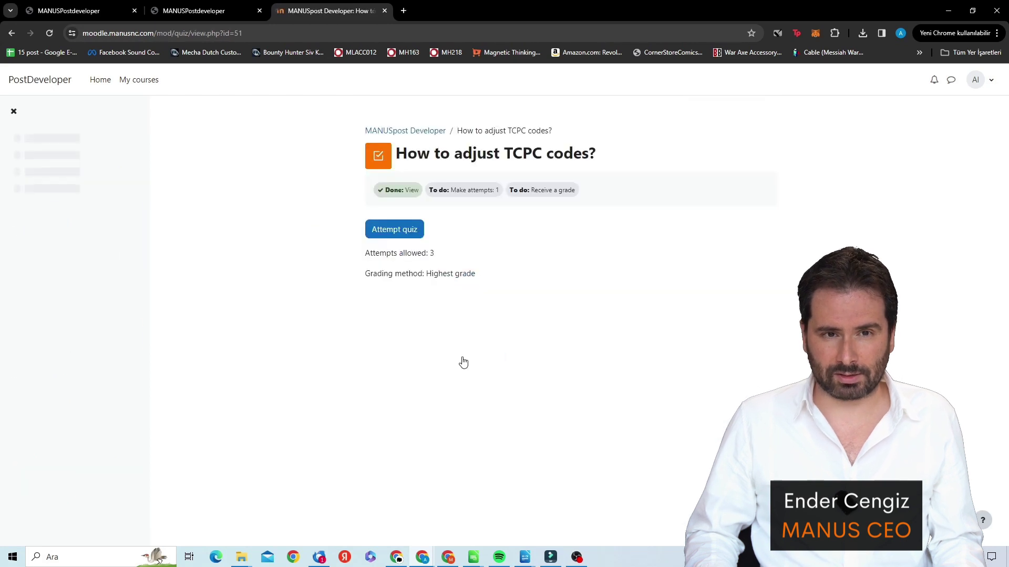
{"action": "left_click", "coordinate": [395, 228]}
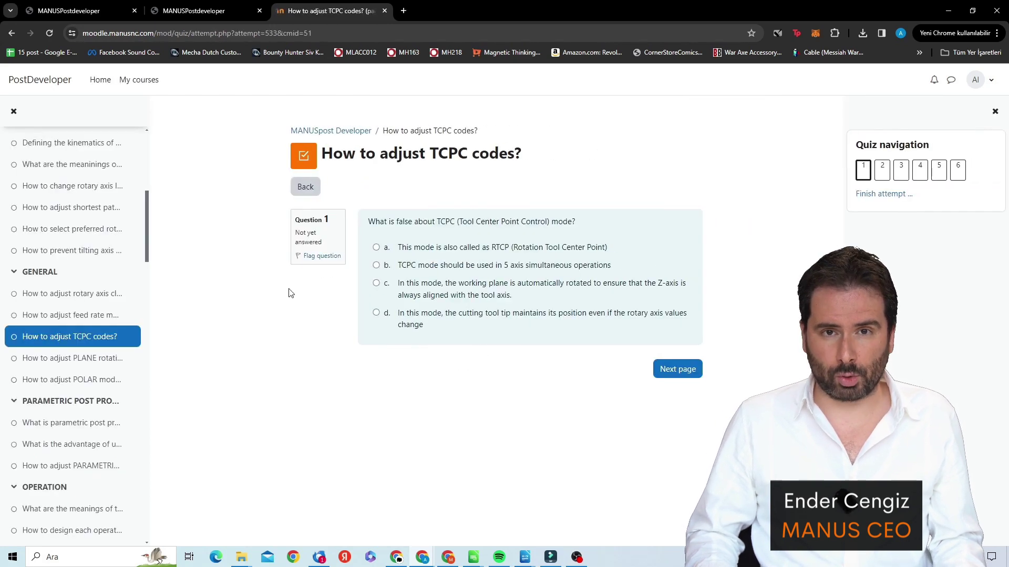
{"action": "scroll", "coordinate": [76, 349], "scroll_direction": "down", "scroll_amount": 10}
Step: Open the Heidenhain Control Unit quiz and skip to questions 46 and 72
{"action": "left_click", "coordinate": [77, 349]}
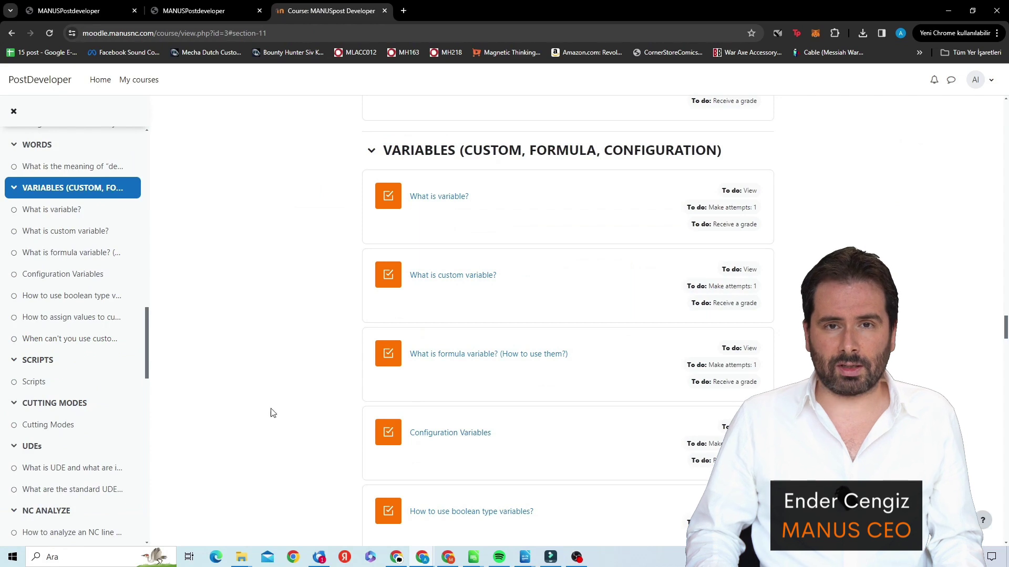
{"action": "scroll", "coordinate": [97, 354], "scroll_direction": "down", "scroll_amount": 3}
{"action": "scroll", "coordinate": [97, 357], "scroll_direction": "down", "scroll_amount": 5}
{"action": "scroll", "coordinate": [99, 360], "scroll_direction": "down", "scroll_amount": 1}
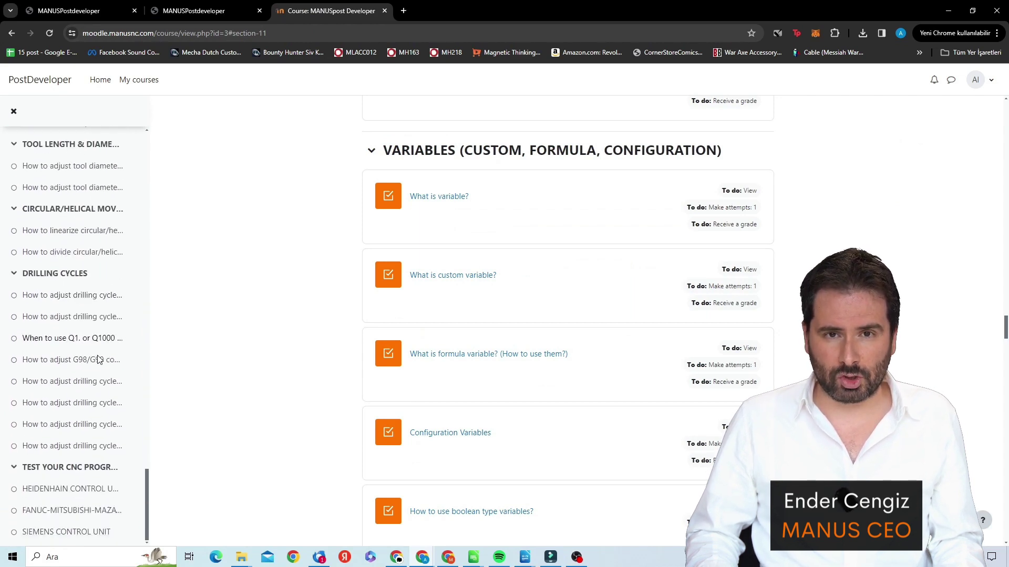
{"action": "left_click", "coordinate": [78, 470]}
{"action": "left_click", "coordinate": [459, 285]}
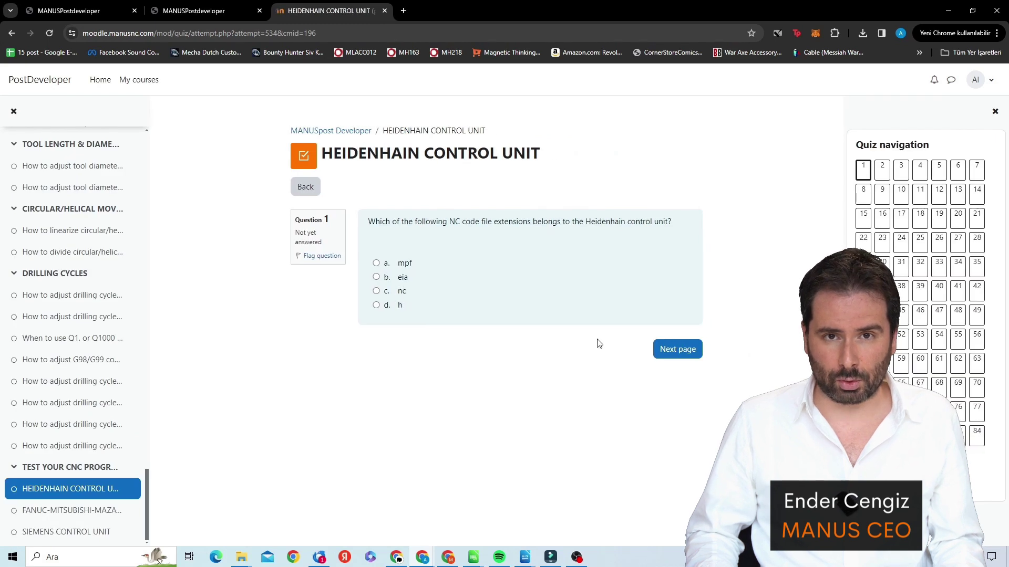
{"action": "left_click", "coordinate": [920, 313]}
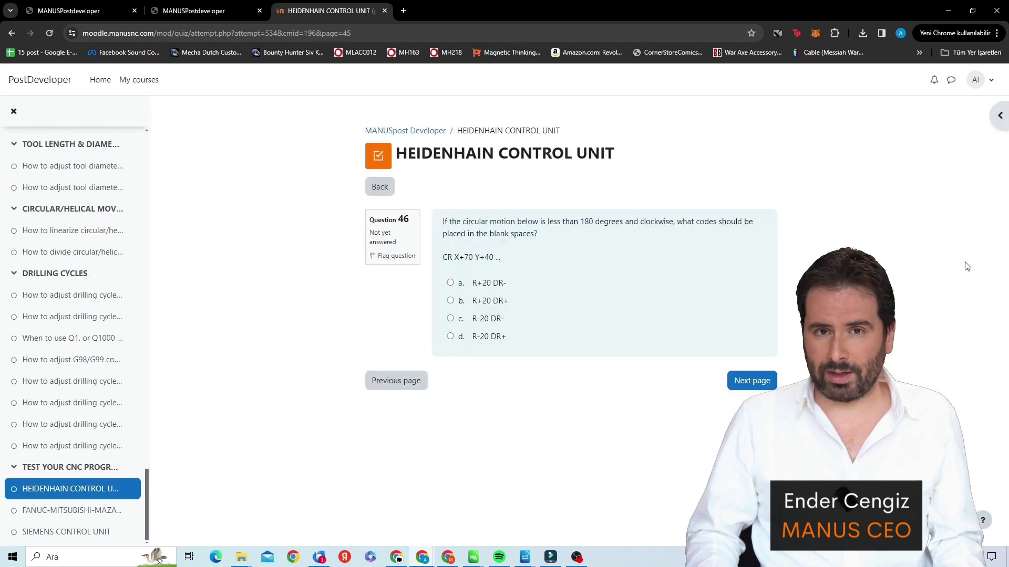
{"action": "left_click", "coordinate": [996, 116]}
{"action": "left_click", "coordinate": [882, 407]}
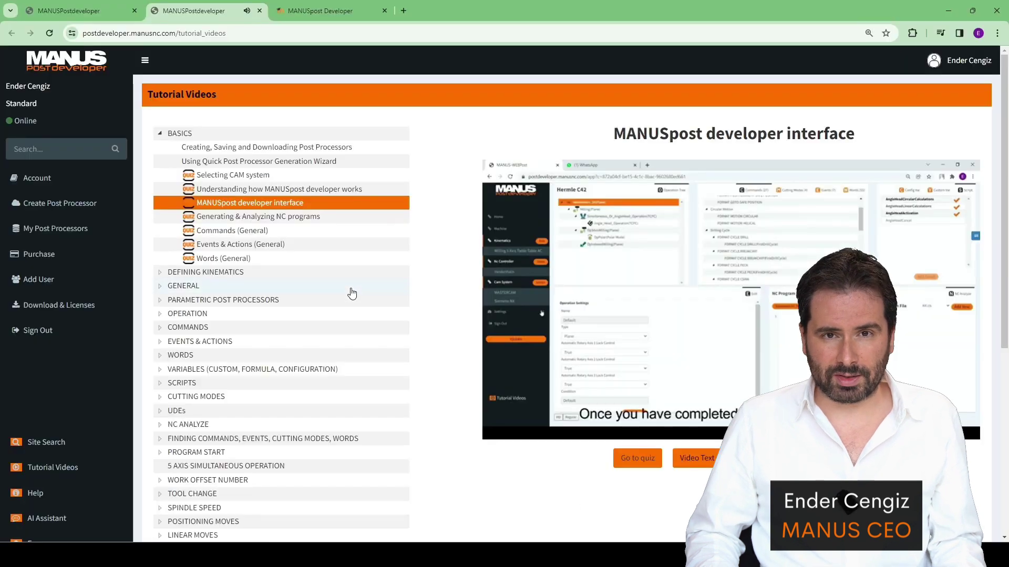
{"action": "scroll", "coordinate": [349, 293], "scroll_direction": "down", "scroll_amount": 3}
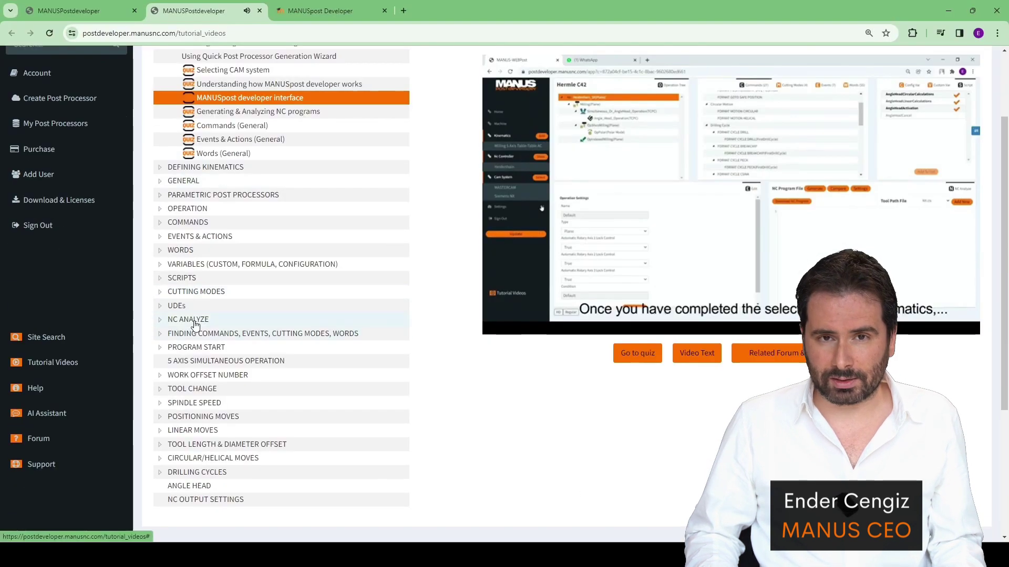
Step: Load the 'How to analyze an NC line' video, revisit the Heidenhain feedrate and A/B/C-axes AI chats, then open the documentation
{"action": "left_click", "coordinate": [192, 321]}
{"action": "scroll", "coordinate": [192, 236], "scroll_direction": "down", "scroll_amount": 3}
{"action": "left_click", "coordinate": [197, 223]}
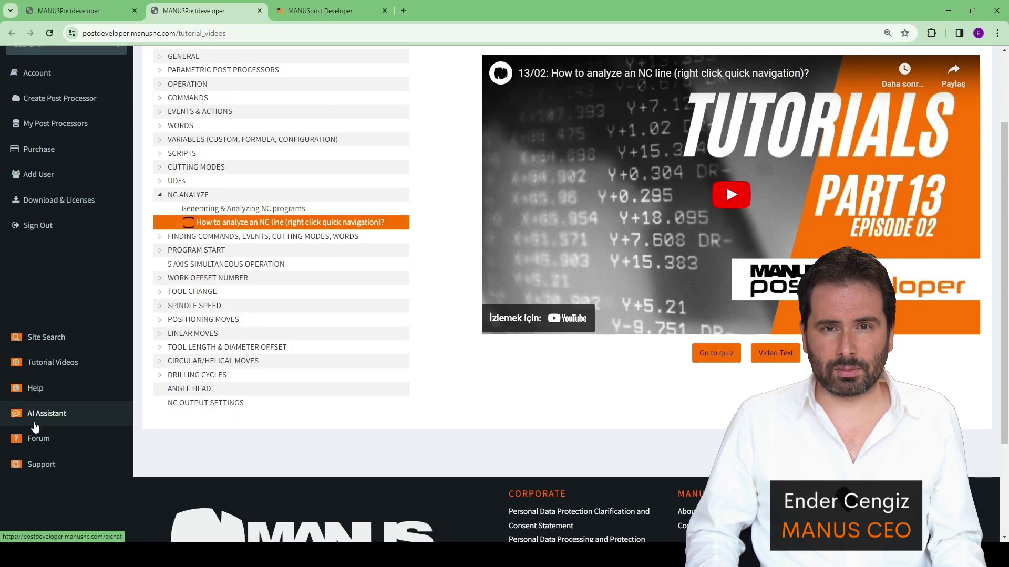
{"action": "left_click", "coordinate": [33, 424]}
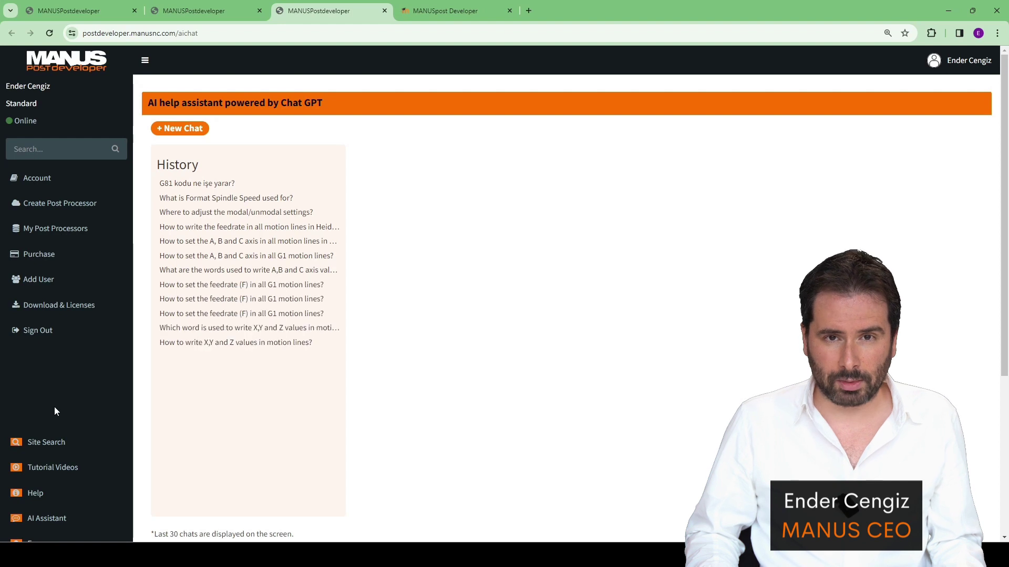
{"action": "left_click", "coordinate": [259, 227]}
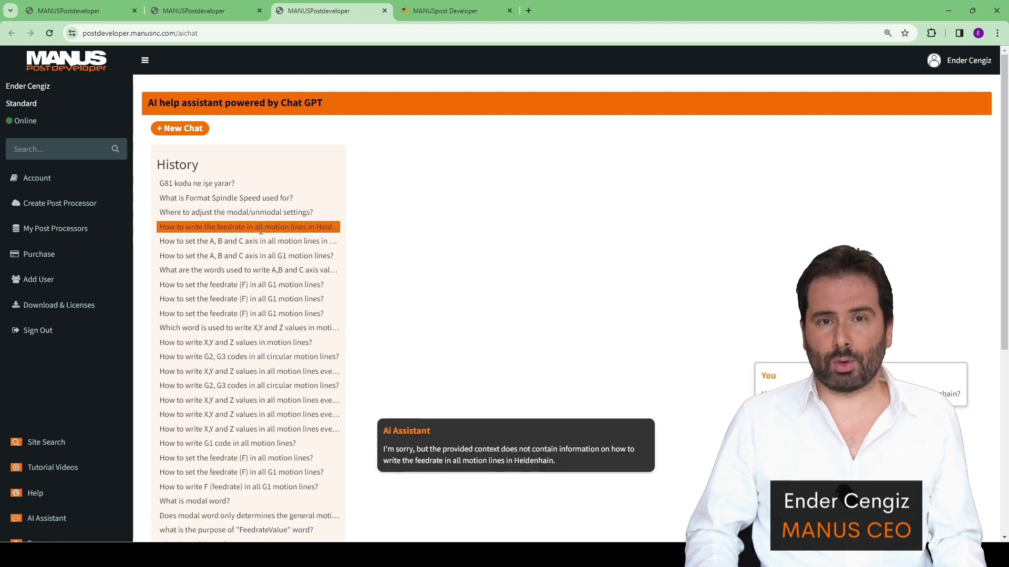
{"action": "left_click", "coordinate": [261, 255]}
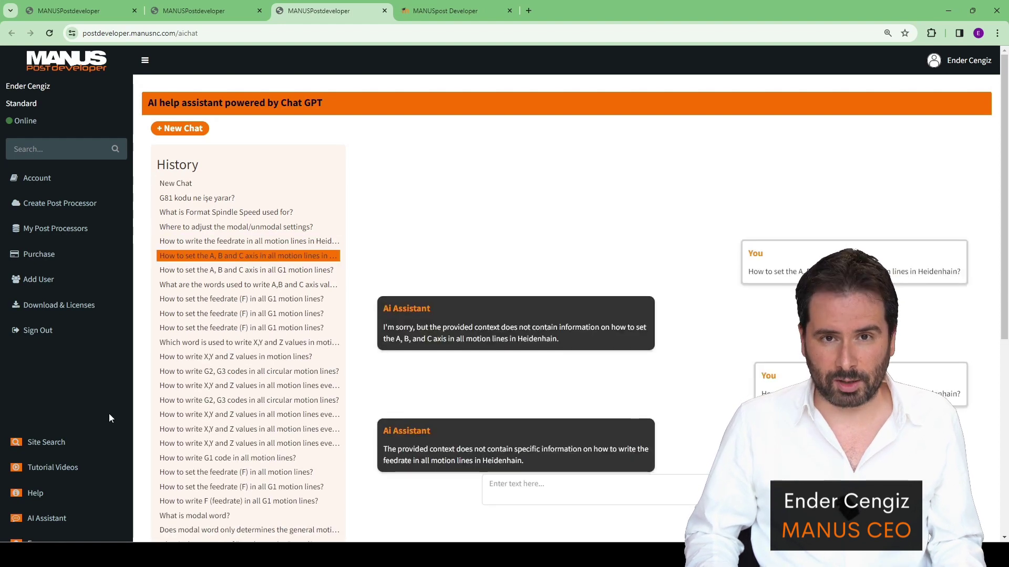
{"action": "scroll", "coordinate": [159, 383], "scroll_direction": "down", "scroll_amount": 3}
{"action": "left_click", "coordinate": [48, 496]}
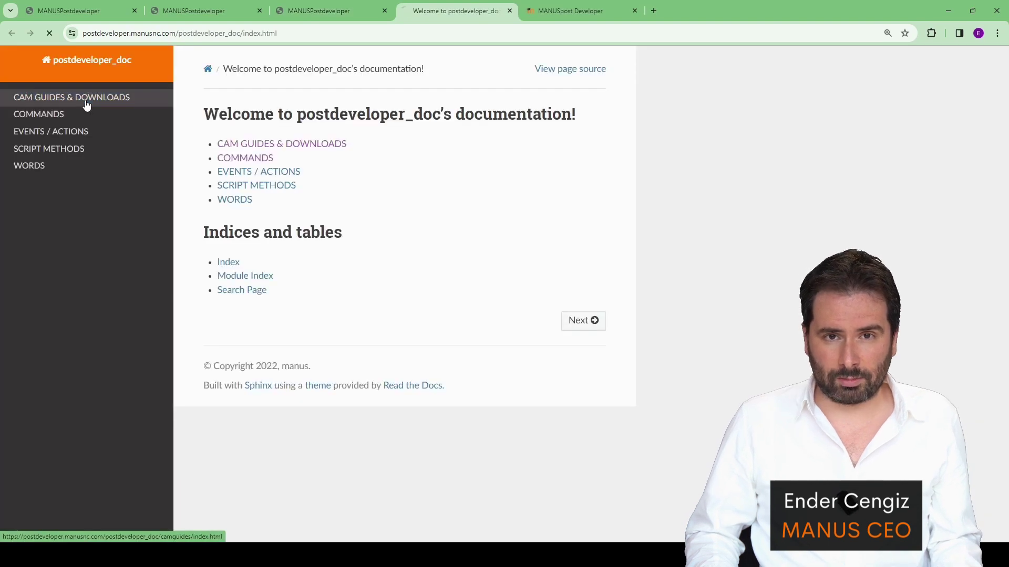
Step: Go to CAM Guides & Downloads > Mastercam > Creating NCI File in the docs
{"action": "left_click", "coordinate": [86, 101]}
{"action": "left_click", "coordinate": [62, 184]}
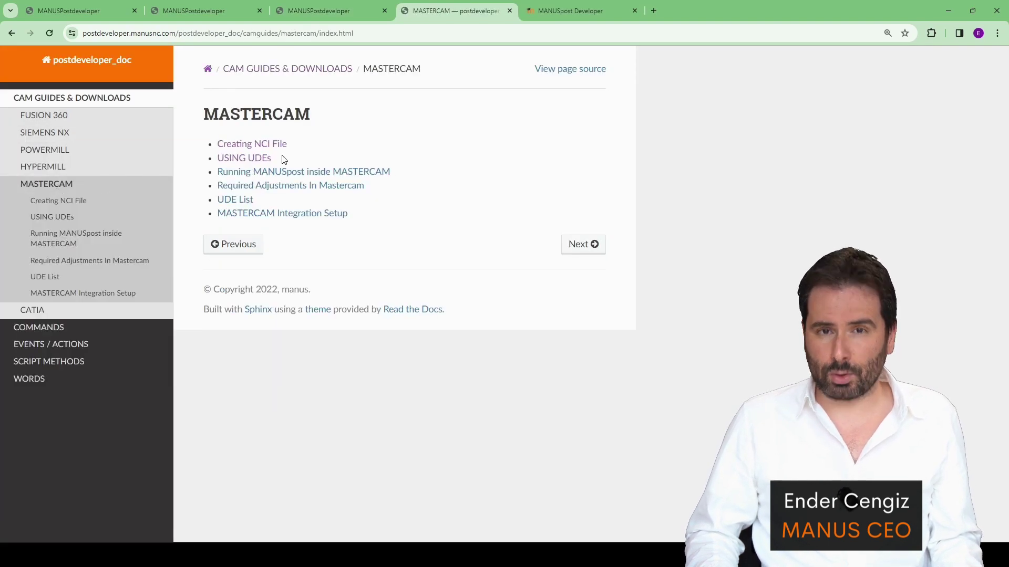
{"action": "left_click", "coordinate": [260, 144]}
{"action": "scroll", "coordinate": [321, 179], "scroll_direction": "down", "scroll_amount": 2}
{"action": "scroll", "coordinate": [322, 178], "scroll_direction": "down", "scroll_amount": 5}
{"action": "scroll", "coordinate": [322, 178], "scroll_direction": "down", "scroll_amount": 3}
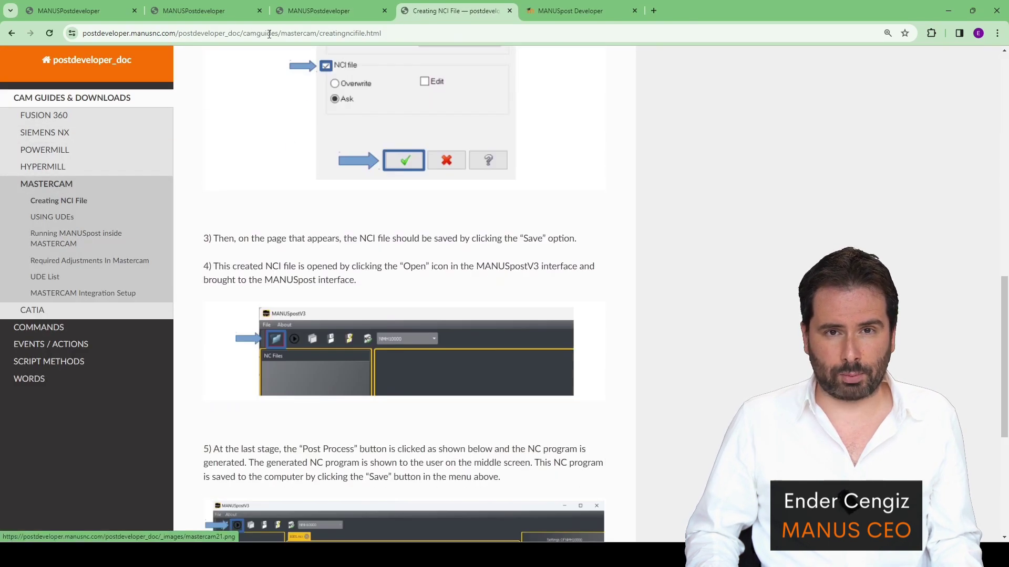